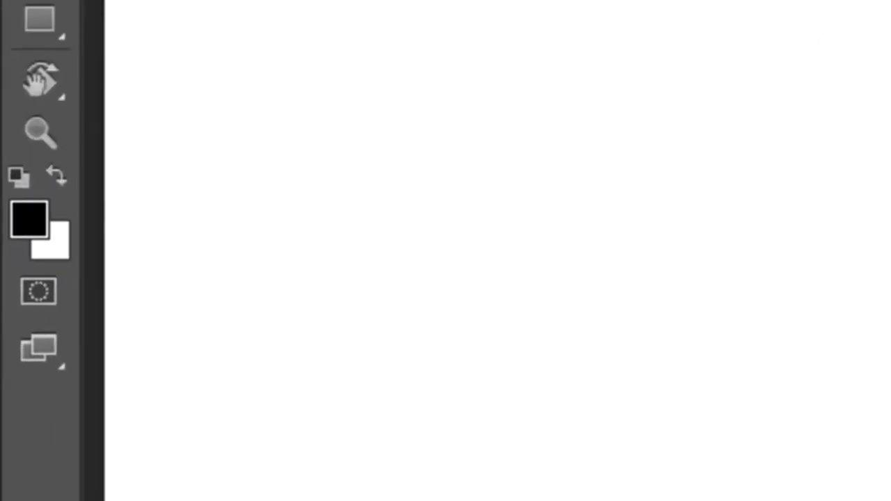
Choose a splatter brush preset, reduce its size to about 411 px, and stamp it on the white canvas.
left_click(43, 55)
right_click(492, 77)
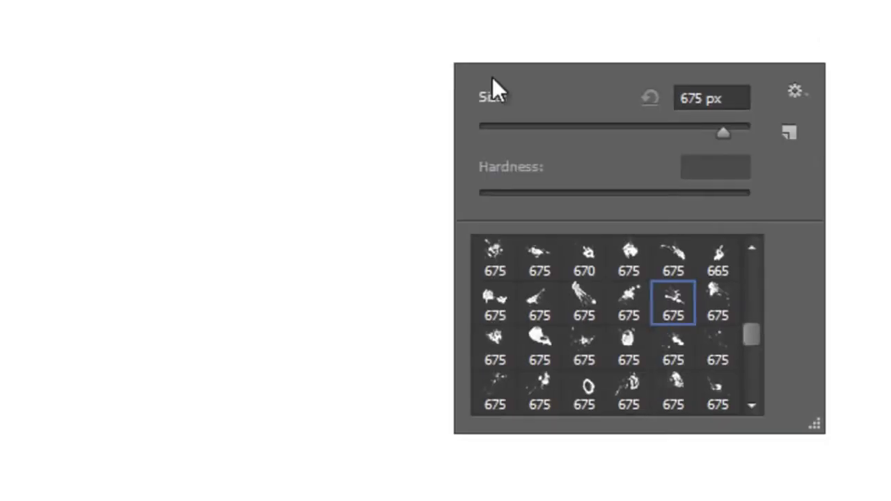
mouse_move(750, 340)
left_mouse_down()
mouse_move(750, 361)
mouse_move(760, 332)
mouse_move(753, 356)
left_mouse_up()
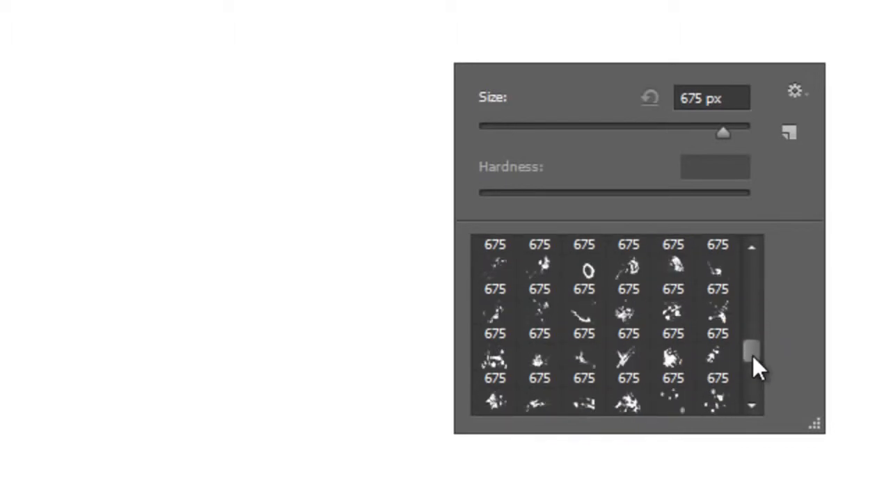
left_click(716, 314)
left_click_drag(722, 132, 711, 131)
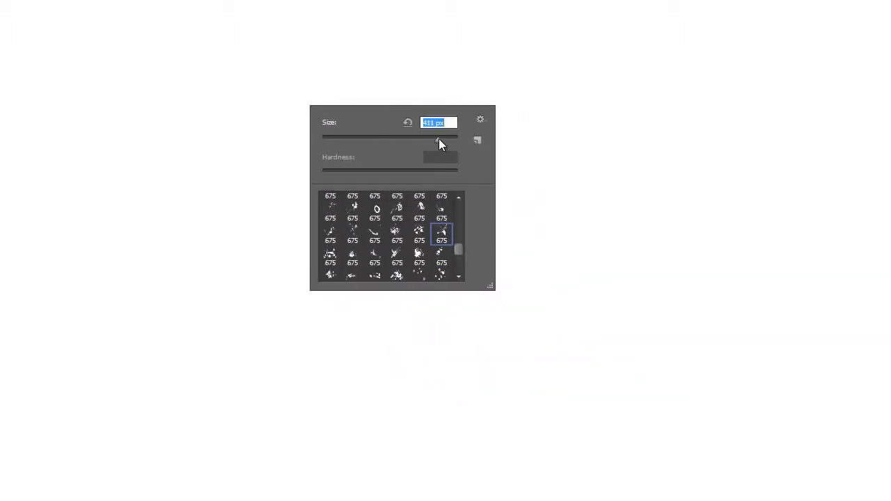
left_click(363, 328)
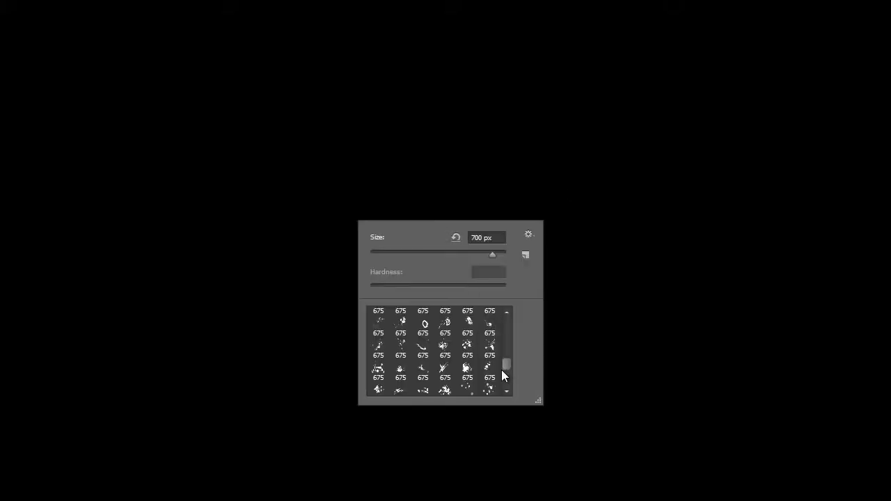
Select another 675 px brush preset for painting on the black canvas.
left_click(490, 380)
key("Return")
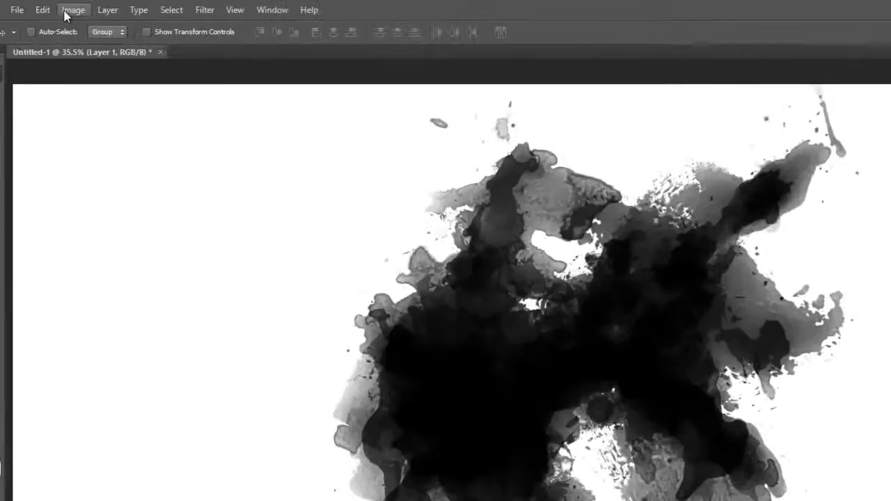
Colorize the black ink artwork blue with Hue/Saturation, using hue 225, saturation 100 and lightness +51.
left_click(67, 12)
mouse_move(81, 45)
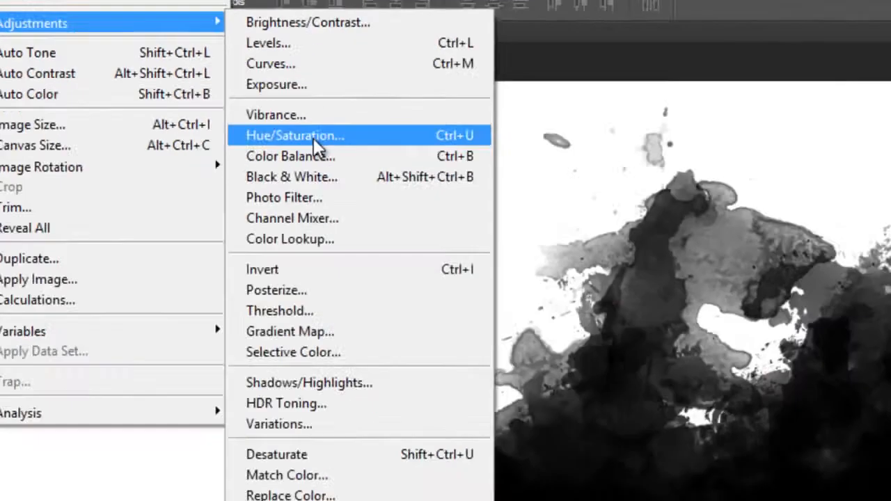
left_click(506, 237)
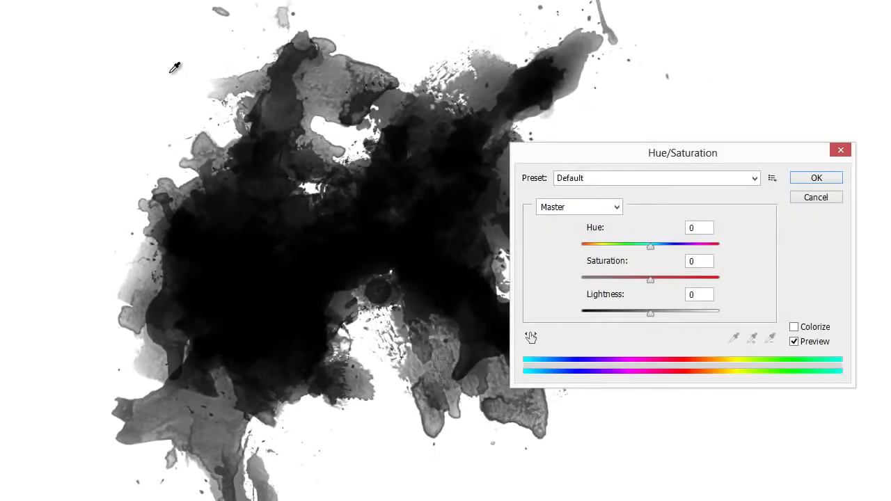
left_click(794, 327)
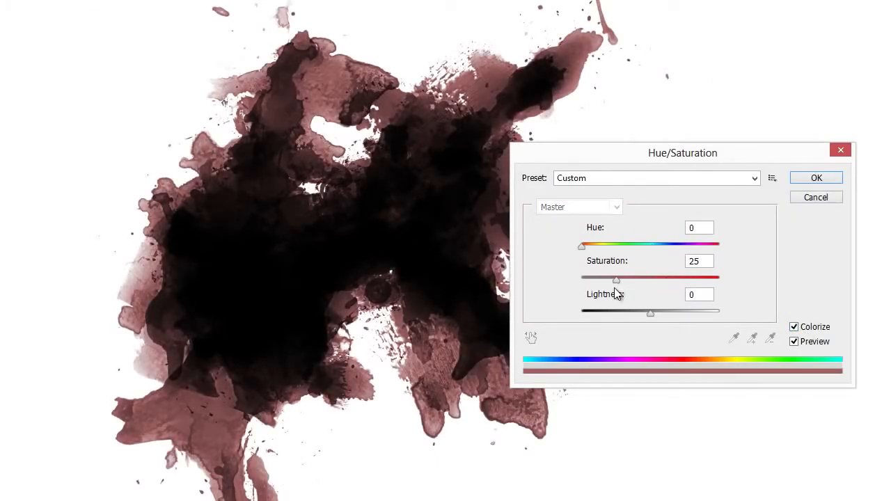
left_click_drag(615, 279, 715, 282)
left_click_drag(650, 313, 685, 313)
left_click_drag(582, 247, 667, 250)
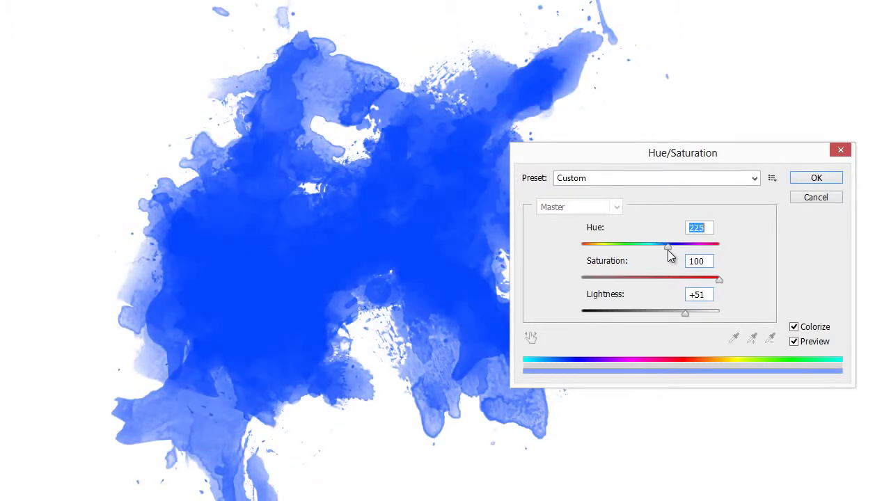
Lower the saturation and lightness of the ink's colorize adjustment and apply it.
left_click_drag(717, 279, 695, 279)
left_click_drag(686, 313, 664, 312)
left_click(806, 179)
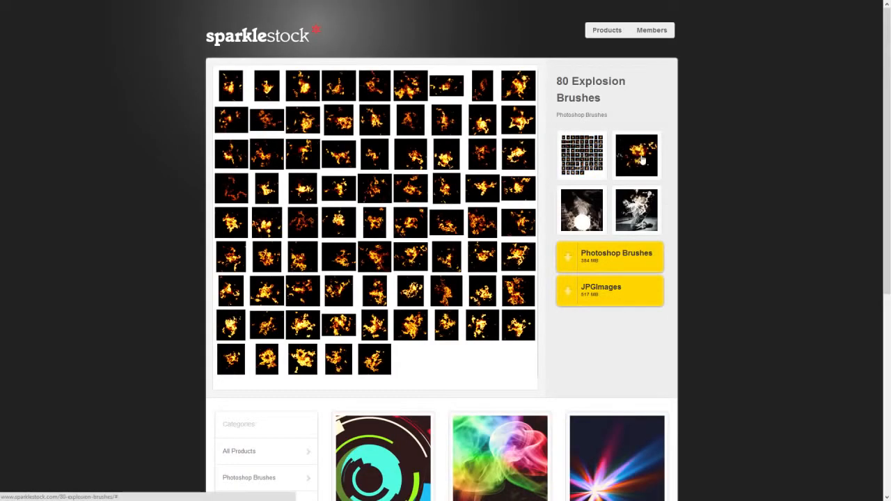
Switch to the sparklestock website and view the sample images of the 80 Explosion Brushes.
left_click(639, 161)
left_click(588, 212)
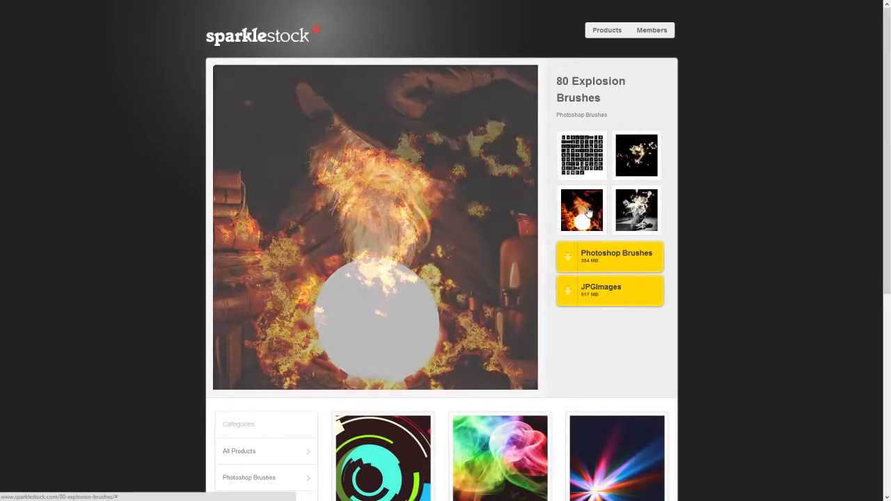
left_click(624, 214)
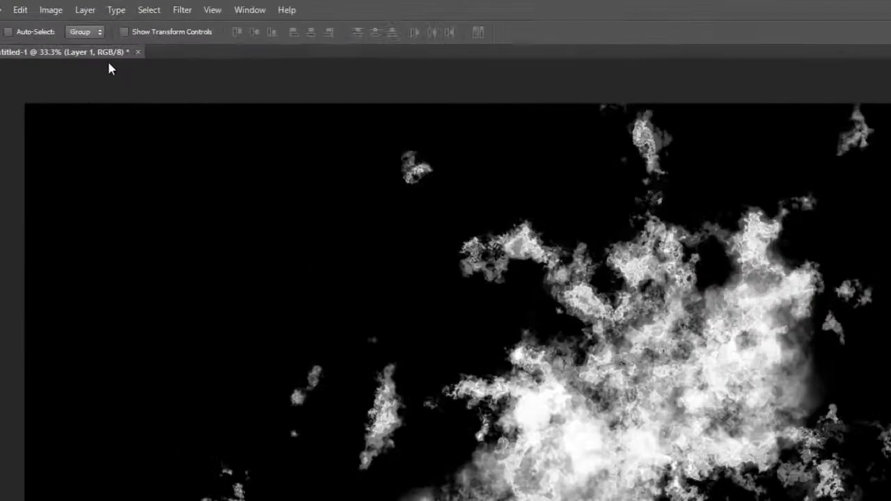
Add a Gradient Map adjustment layer above the explosion layer and use the Black, White gradient preset.
left_click(86, 7)
mouse_move(143, 252)
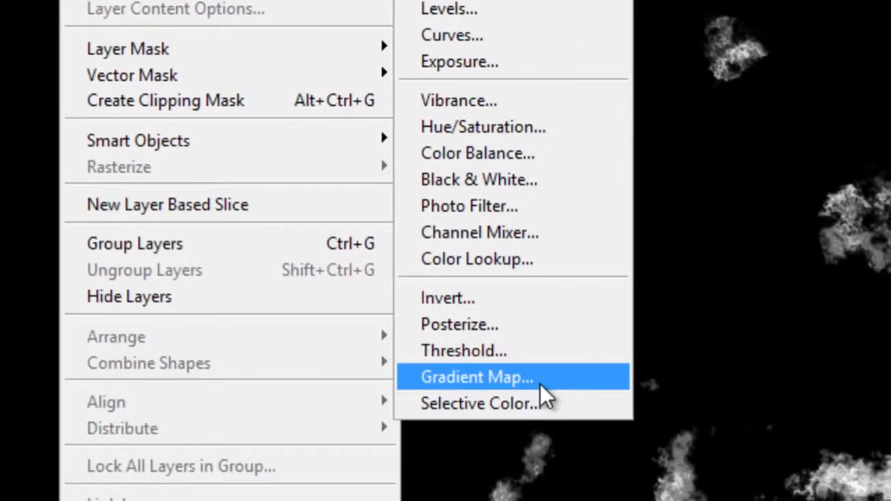
left_click(536, 456)
key("Return")
left_click(555, 140)
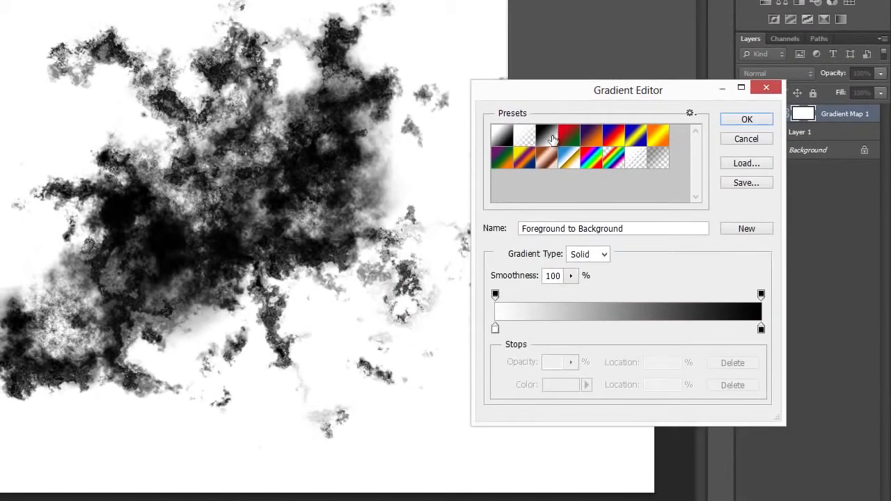
left_click(451, 321)
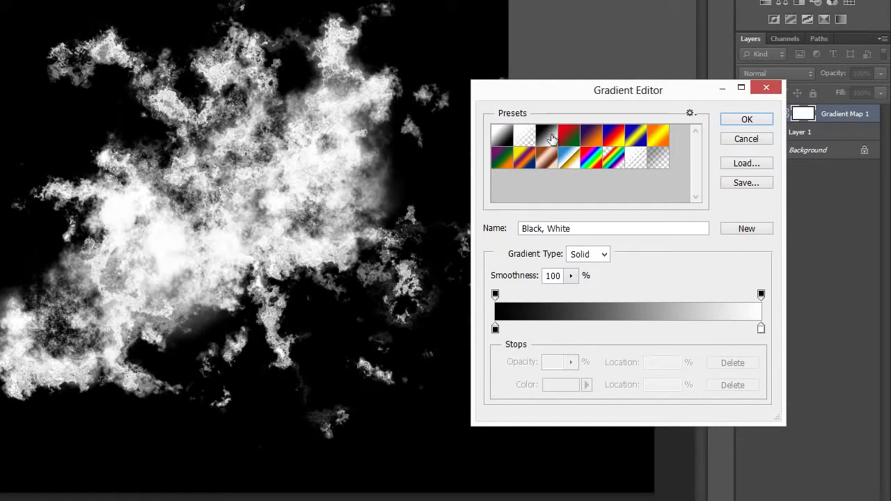
left_click(689, 113)
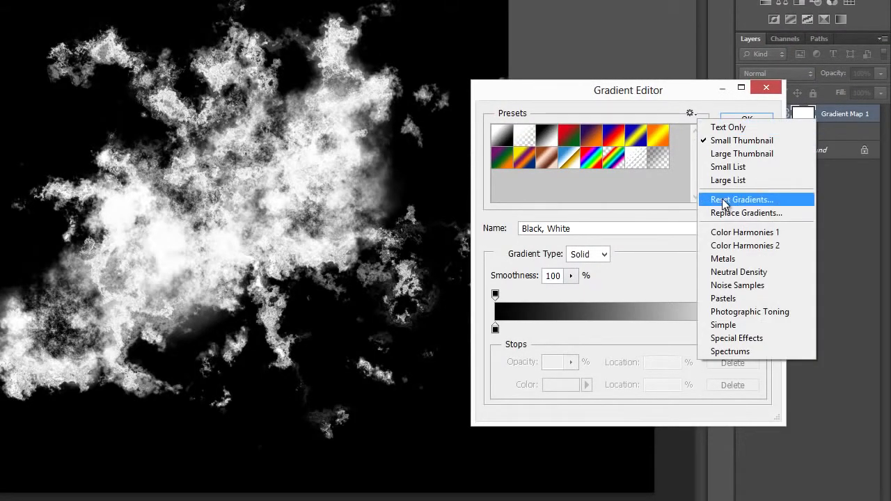
left_click(652, 218)
Add a color stop at 50% of the gradient and make it orange with hue 30 and saturation 100.
left_click(621, 327)
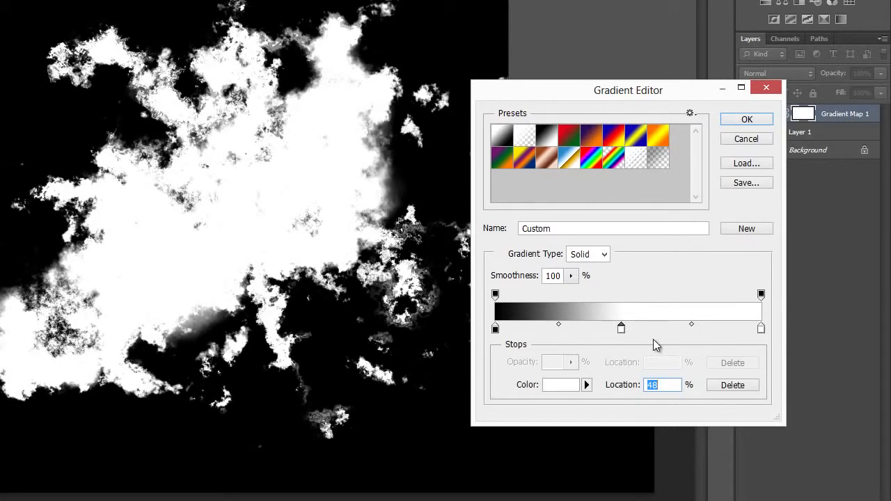
left_click(662, 384)
key("BackSpace")
key("BackSpace")
type("50")
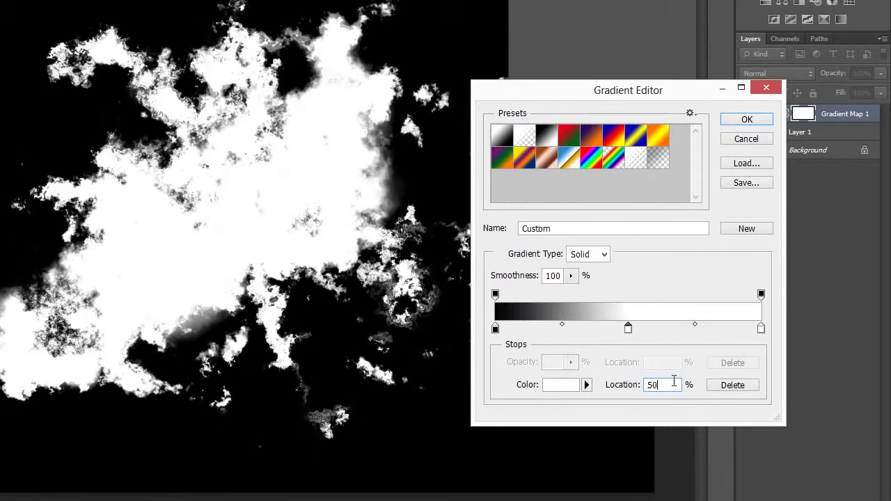
left_click(562, 385)
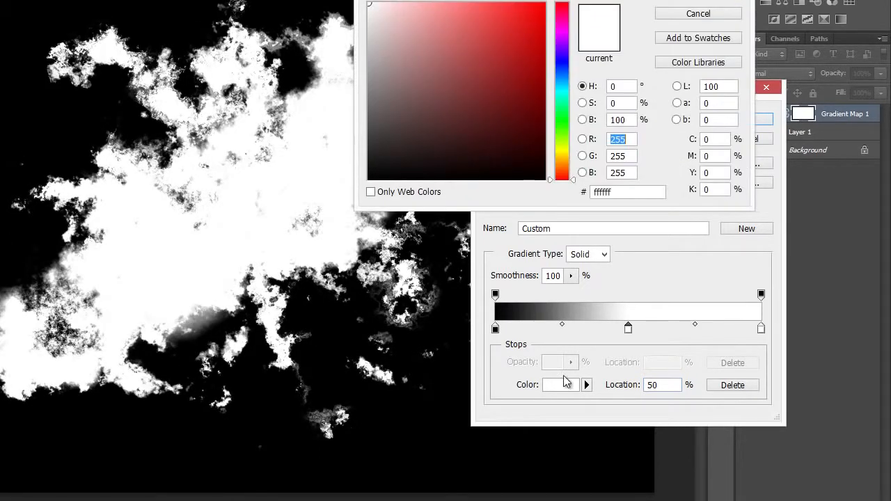
type("30")
key("Tab")
type("100")
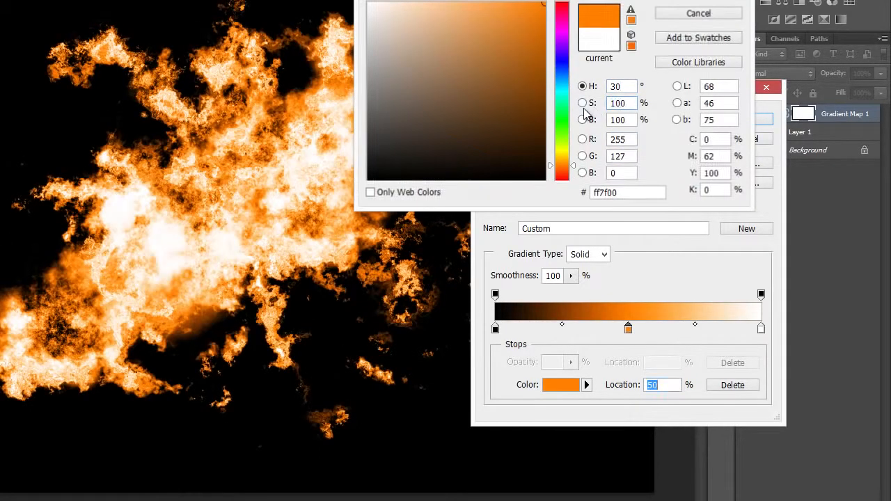
key("Return")
Add another color stop at 75% of the gradient and change its color to yellow.
left_click(684, 332)
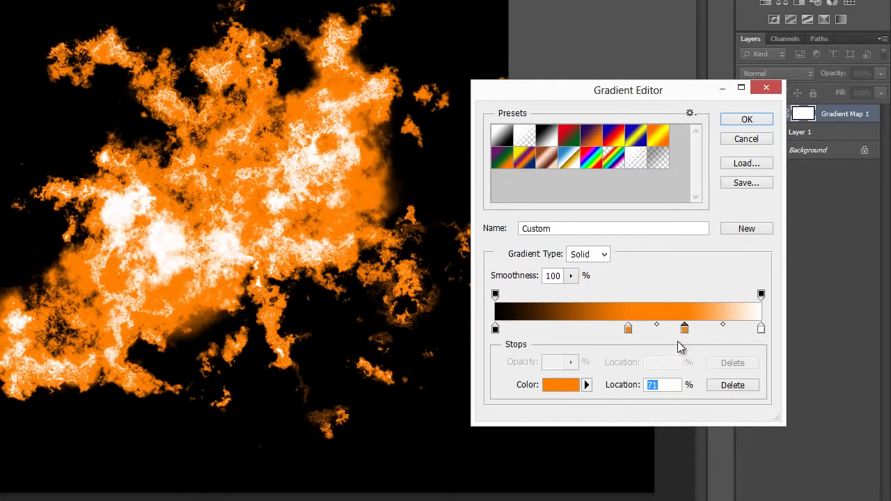
type("75")
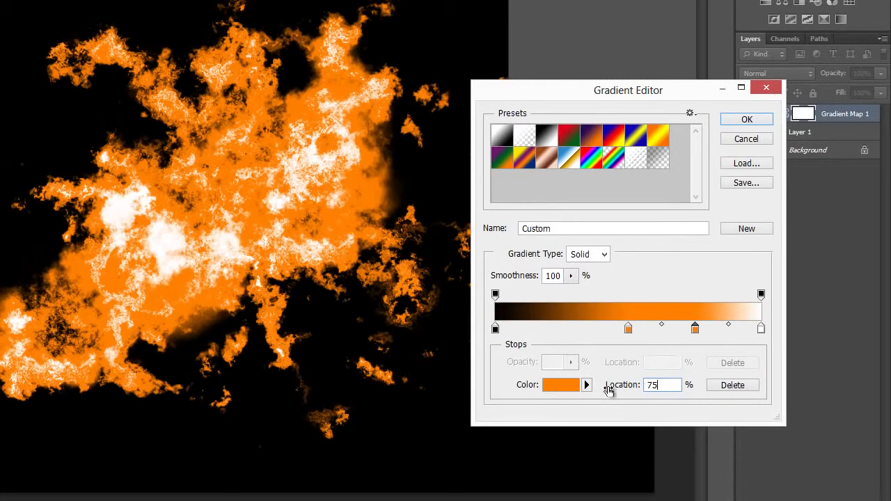
left_click(560, 388)
left_click_drag(561, 165, 561, 150)
key("Return")
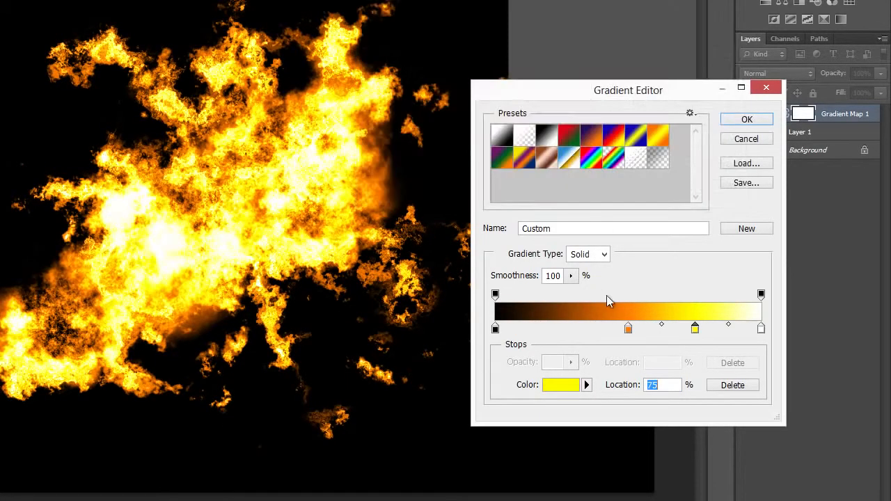
Add a color stop at 25% of the gradient and shift its hue toward red.
left_click(561, 329)
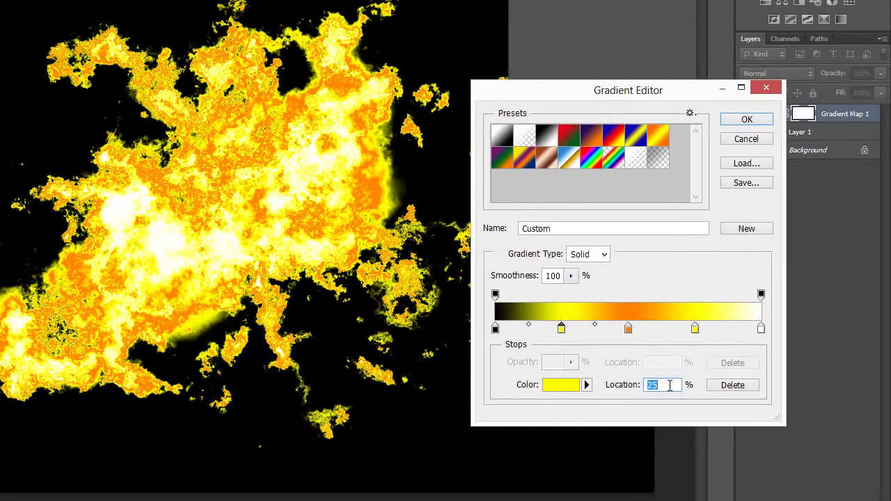
left_click(557, 388)
left_click_drag(570, 167, 571, 172)
key("Return")
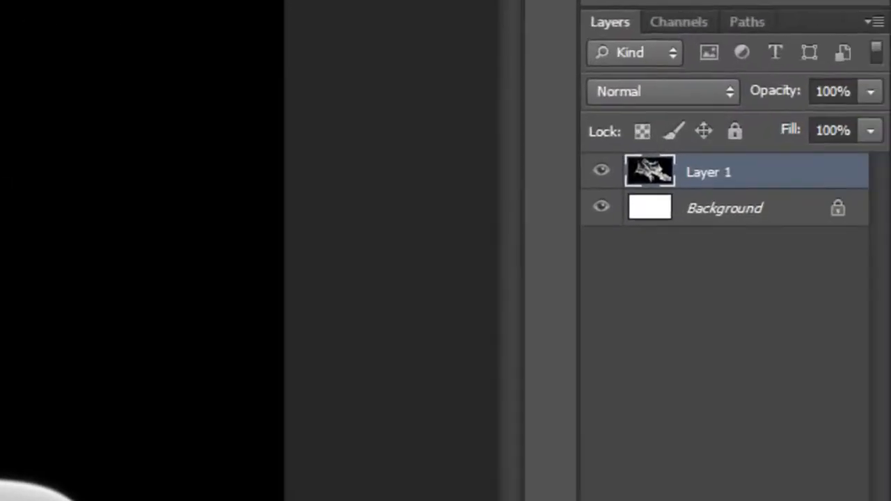
Create a new layer above the smoke layer, set its blend mode to Color, and clip it to Layer 1.
key("ctrl+shift+alt+n")
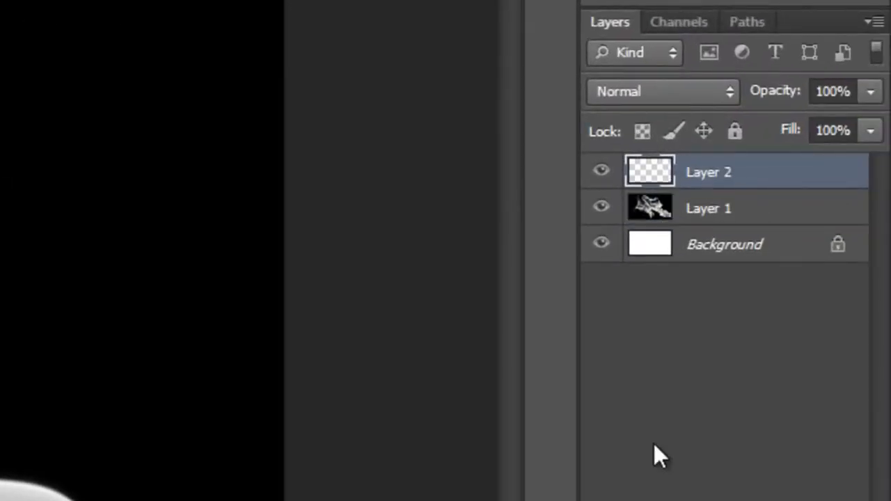
left_click_drag(708, 174, 710, 174)
left_click(692, 92)
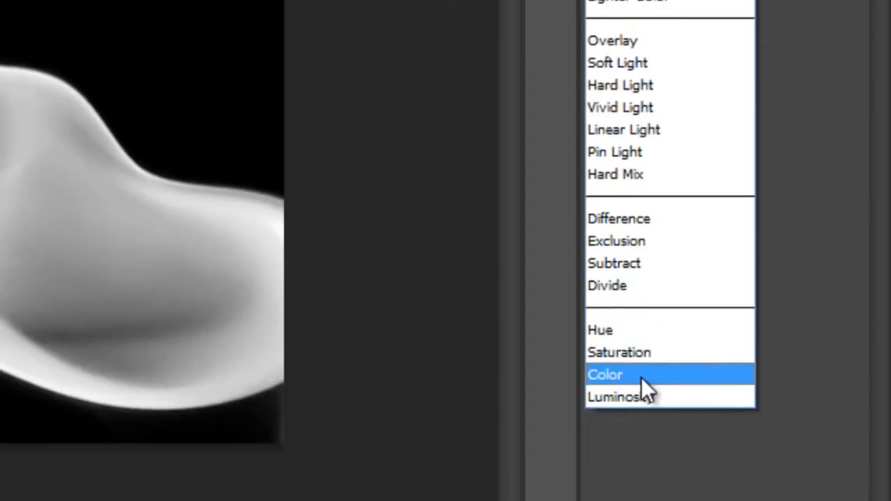
left_click(641, 383)
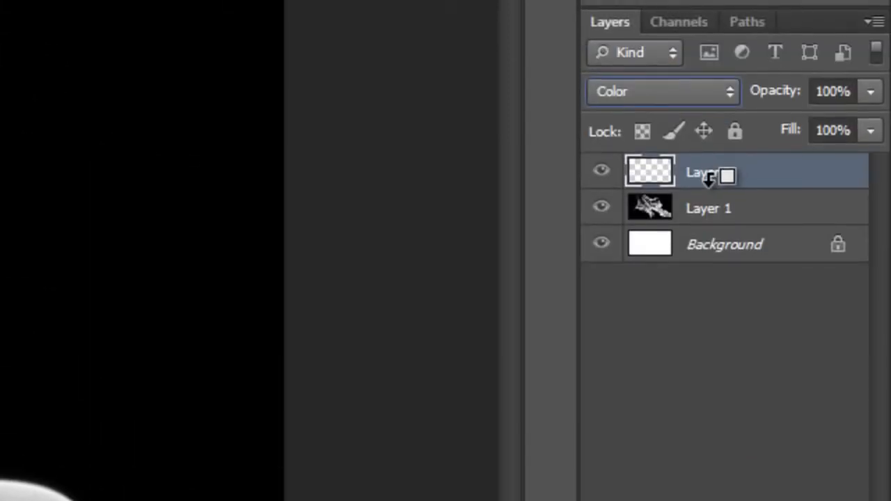
left_click(708, 177, "alt")
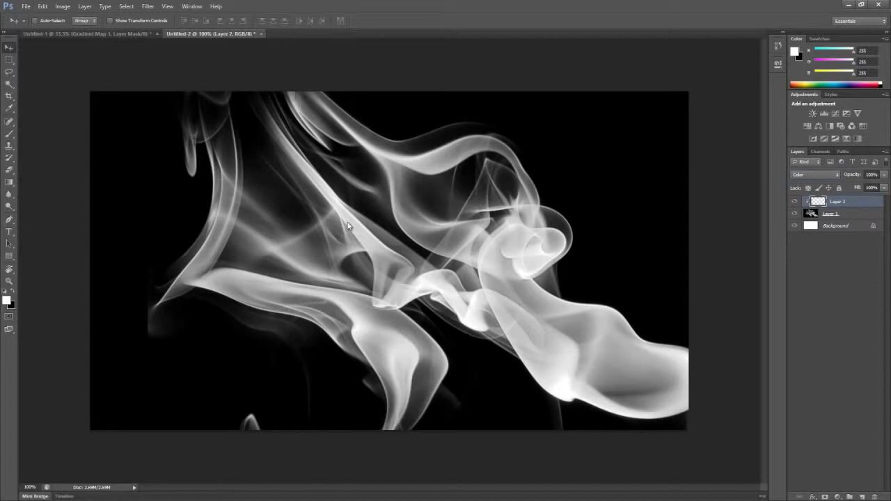
Set up the Brush tool with a soft round brush of about 432 px and 0% hardness.
key("b")
right_click(344, 233)
left_click(457, 243)
left_click(490, 314)
left_click(491, 193)
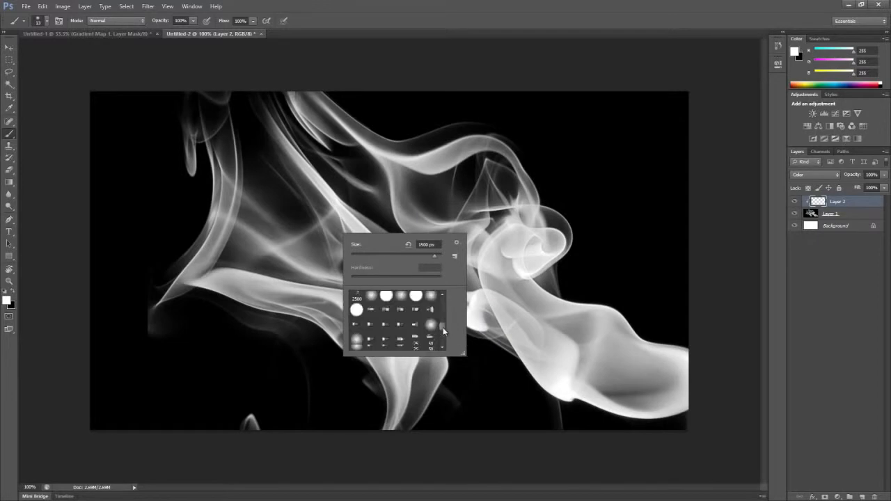
left_click(374, 323)
left_click_drag(356, 255, 428, 254)
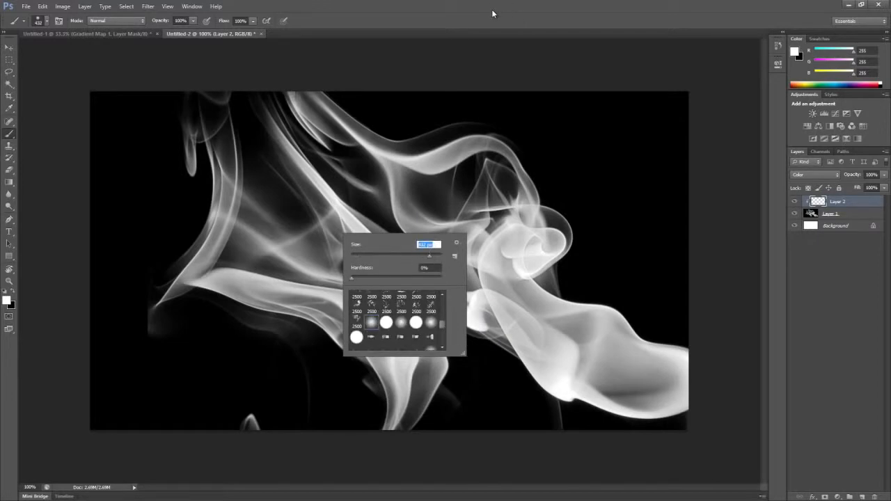
key("Return")
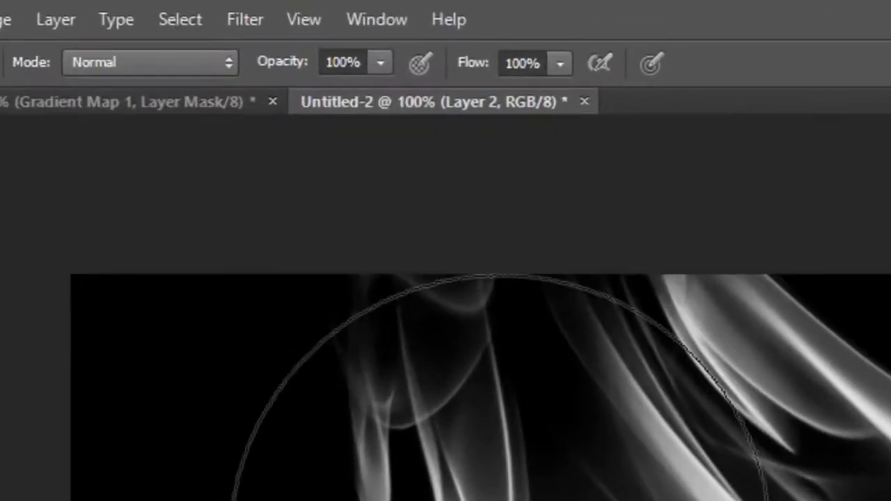
Show the color swatches, load another swatch library, and pick a color for painting the smoke.
left_click(354, 15)
left_click(422, 193)
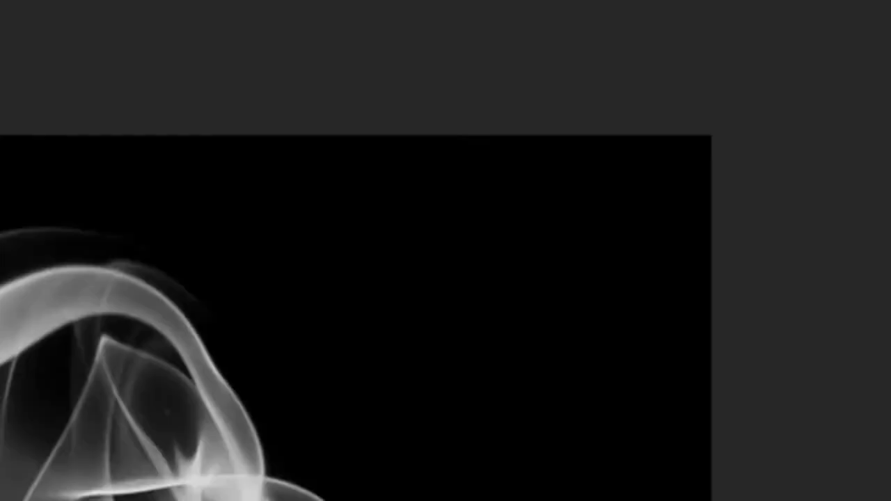
left_click(872, 119)
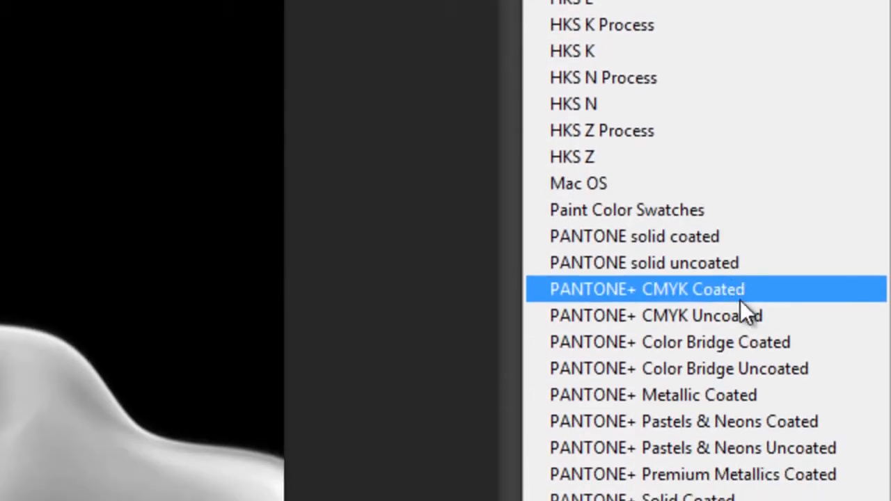
left_click(794, 295)
left_click(10, 99)
left_click(795, 46)
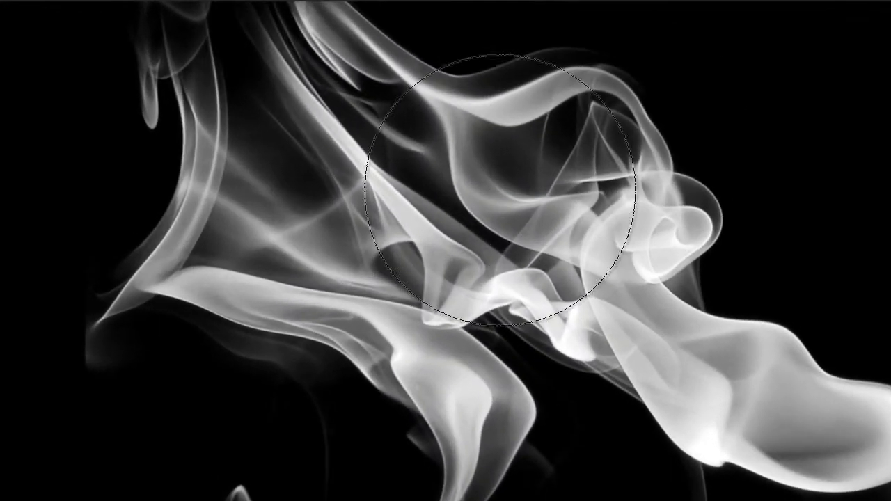
Paint the upper-left smoke blue and the lower-right smoke pink on the clipped Color layer, then brush color over the lower smoke.
right_click(409, 161)
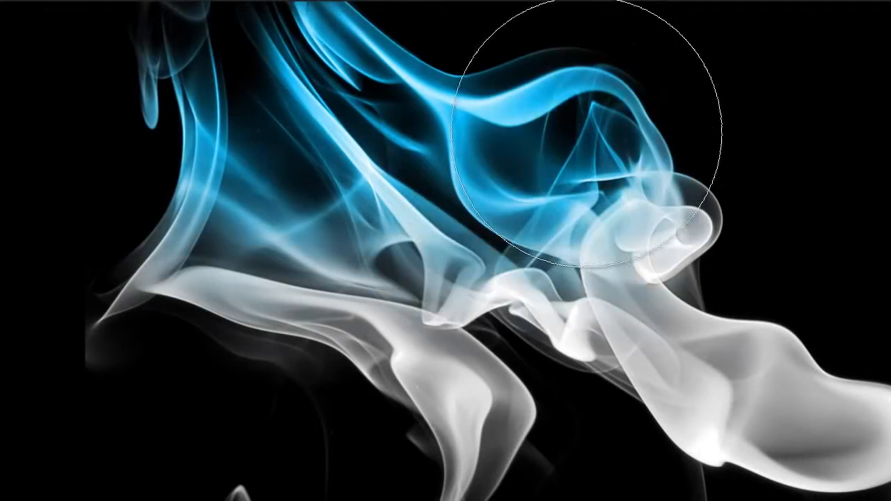
left_click_drag(587, 95, 703, 147)
left_click_drag(655, 268, 847, 418)
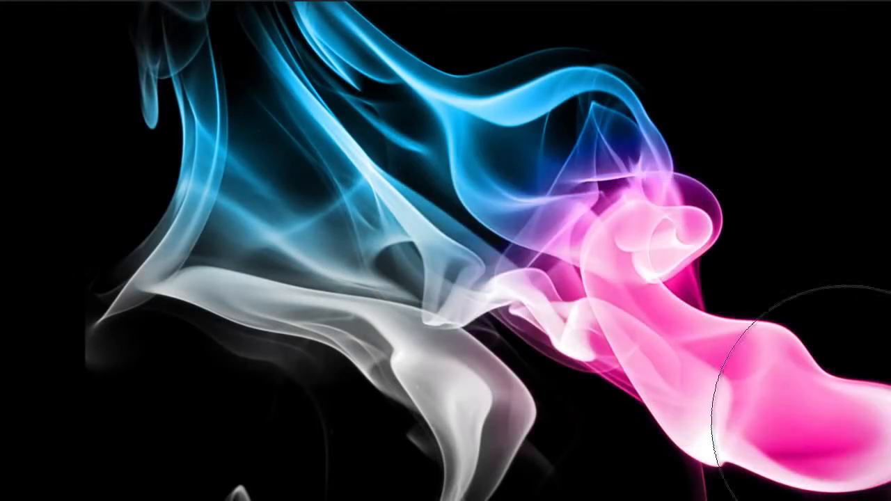
left_click_drag(214, 356, 627, 461)
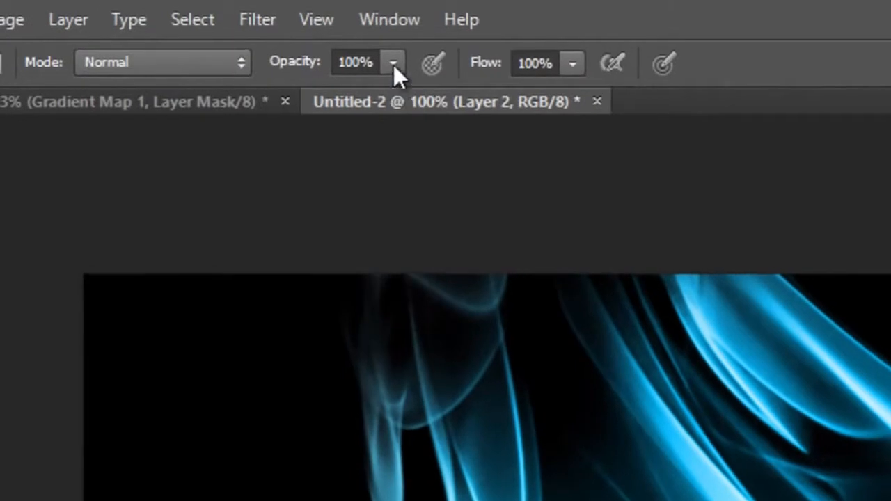
Lower the brush opacity and blend yellow, green and purple strokes over the smoke for gradual color transitions.
left_click(393, 63)
left_click(325, 101)
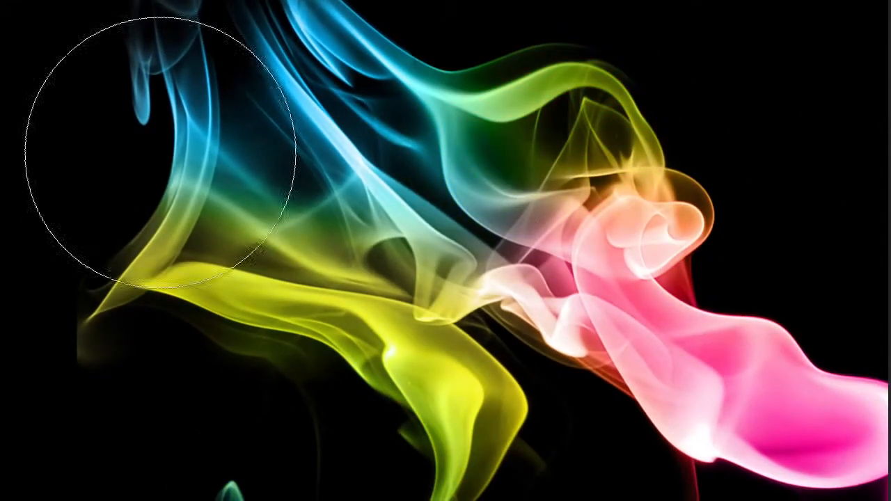
left_click_drag(158, 170, 451, 313)
left_click_drag(83, 421, 501, 445)
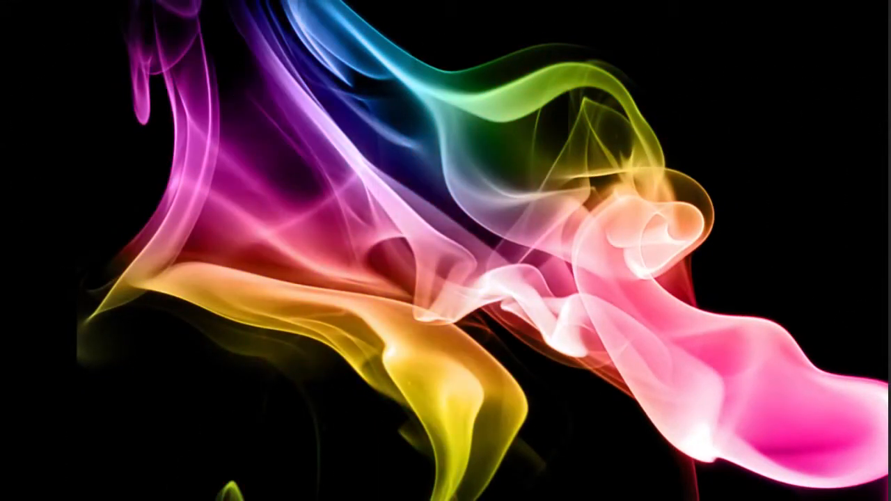
left_click_drag(702, 167, 876, 355)
left_click_drag(569, 448, 647, 487)
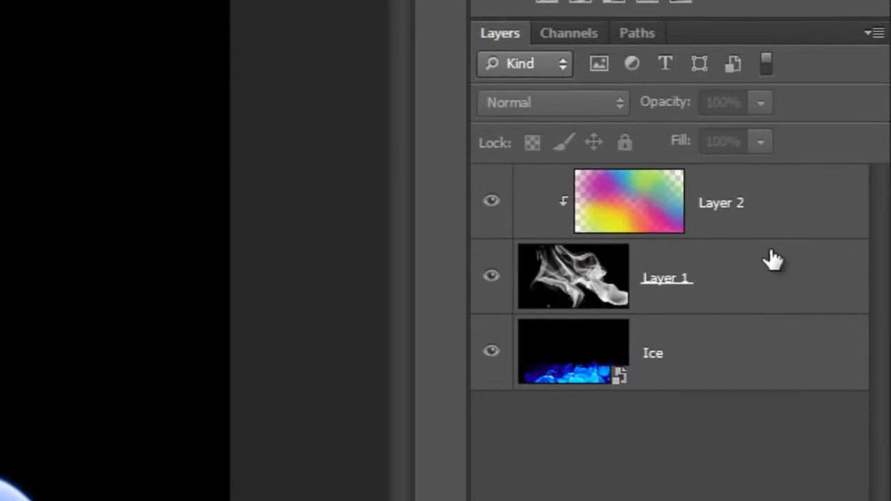
Convert Layer 2 and Layer 1 into one smart object and set its blend mode to Linear Dodge (Add).
left_click(784, 215)
left_click(756, 276, "shift")
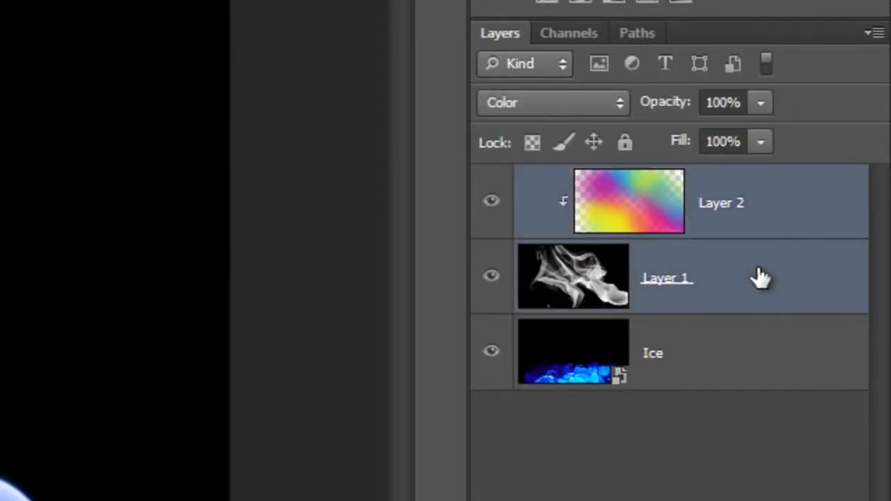
right_click(686, 253)
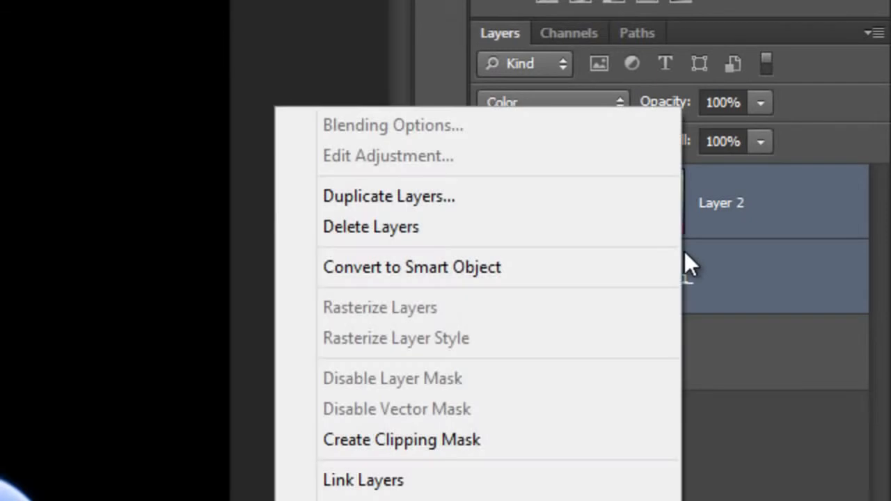
left_click(629, 268)
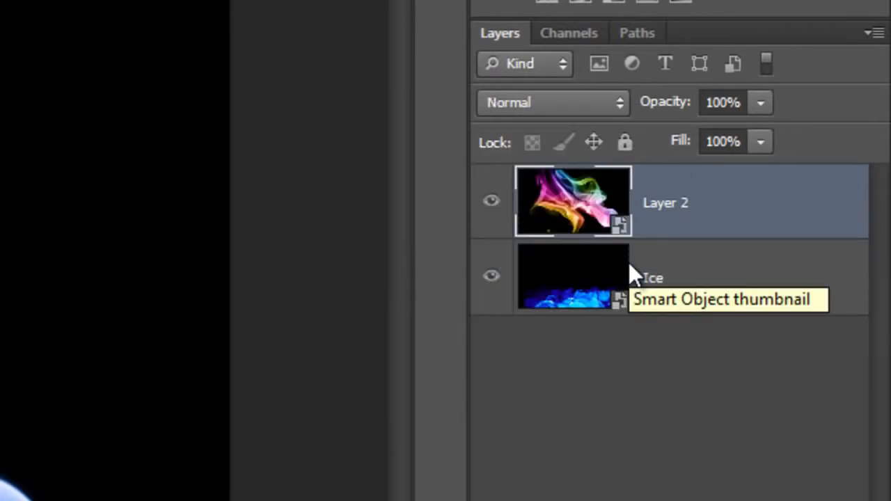
left_click(553, 104)
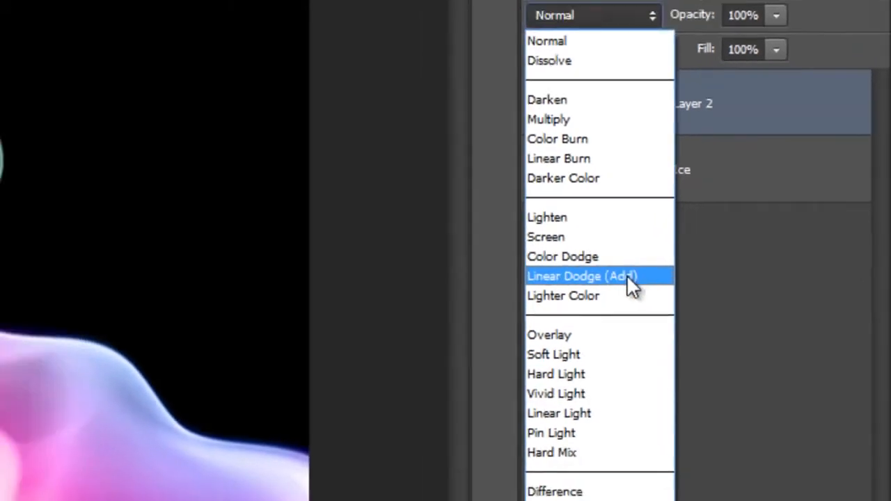
left_click(595, 275)
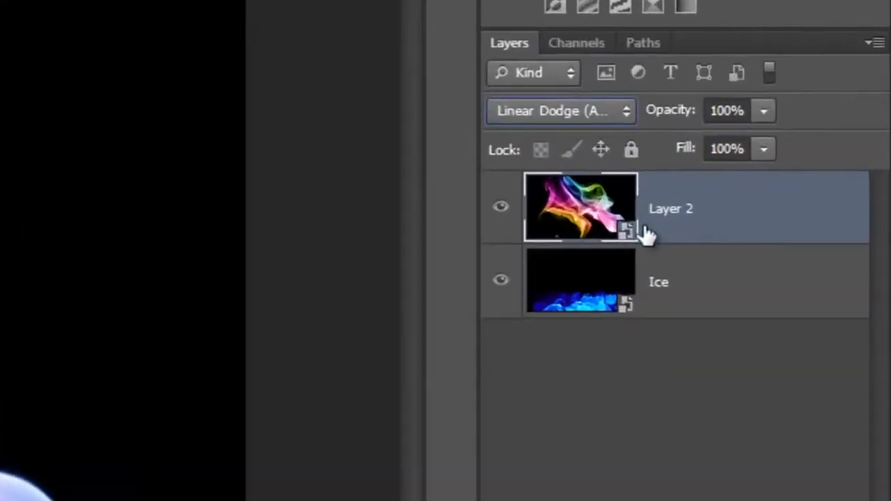
Open the Blending Options of the smoke smart object and set its blend mode to Normal.
right_click(822, 208)
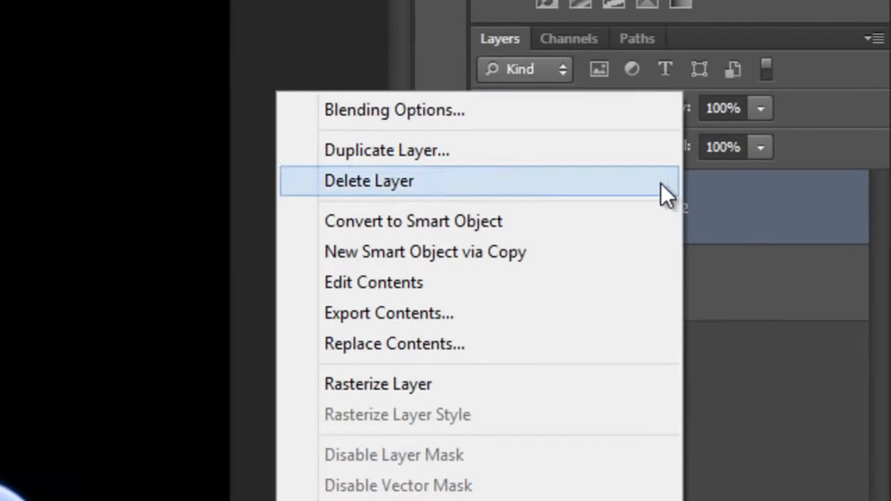
left_click(539, 110)
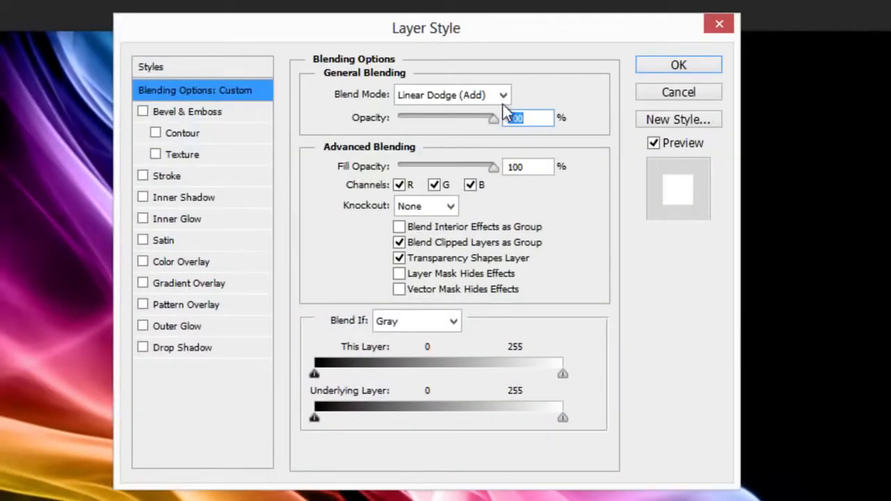
left_click(480, 91)
left_click(435, 113)
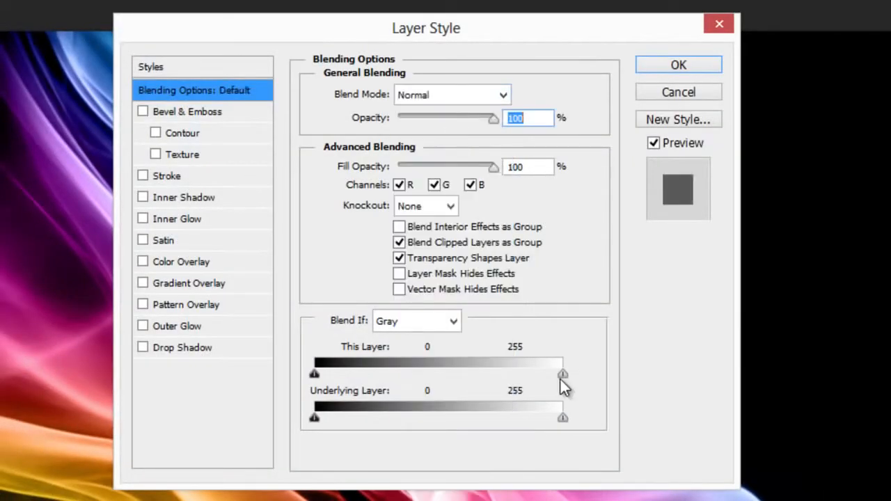
Split the black This Layer slider under Blend If so the smoke's dark tones fade smoothly into the ice, and apply the layer style.
mouse_move(562, 374)
left_mouse_down()
mouse_move(513, 392)
mouse_move(566, 391)
mouse_move(539, 373)
mouse_move(564, 374)
left_mouse_up()
mouse_move(311, 376)
left_mouse_down()
mouse_move(342, 375)
mouse_move(314, 375)
left_mouse_up()
left_click_drag(560, 379, 699, 385)
left_click_drag(317, 376, 459, 376)
left_click_drag(411, 29, 771, 80)
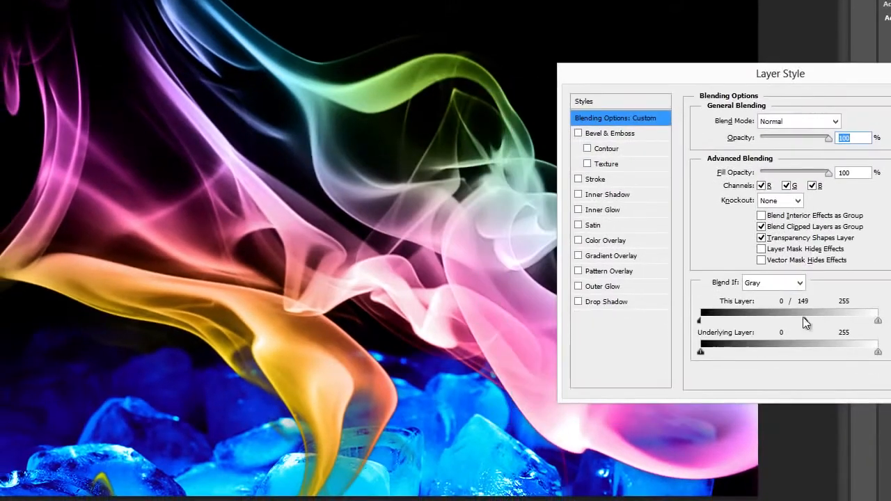
mouse_move(805, 321)
left_mouse_down()
mouse_move(875, 325)
mouse_move(793, 322)
left_mouse_up()
mouse_move(699, 320)
left_mouse_down()
mouse_move(791, 325)
mouse_move(700, 322)
left_mouse_up()
key("Return")
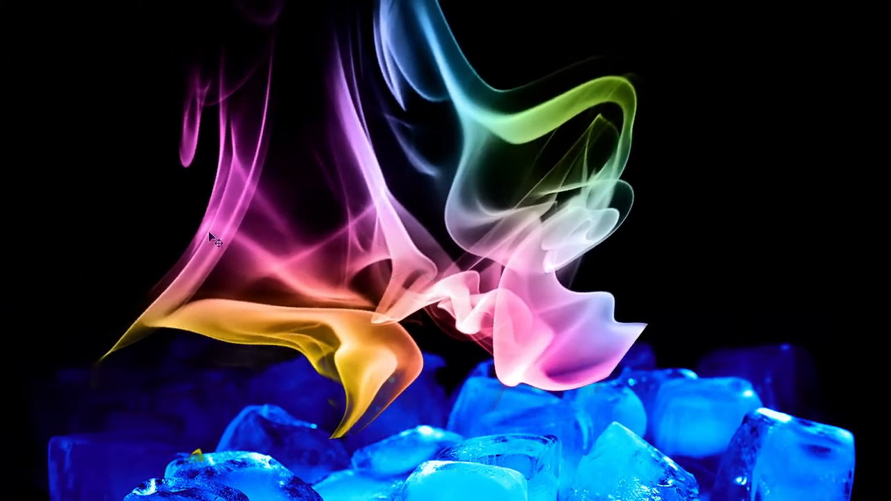
Brush along the lower ends of the smoke with a soft round brush to blend them into the ice cubes.
key("b")
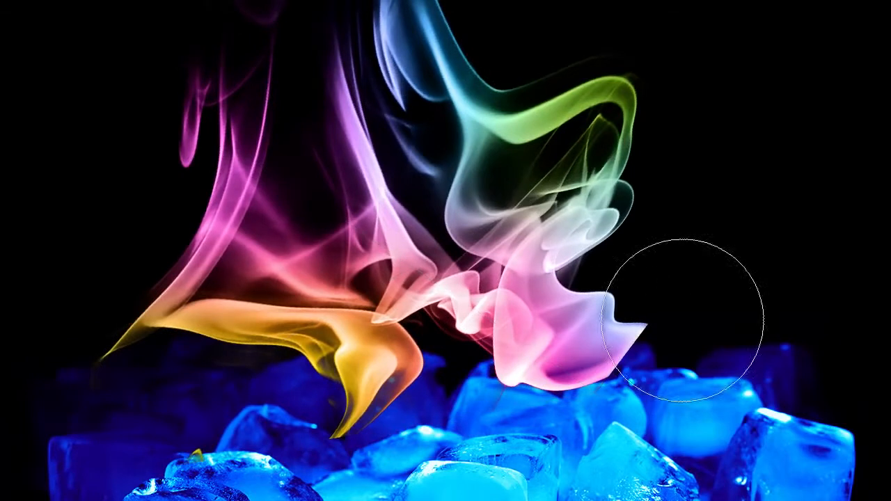
left_click_drag(682, 320, 577, 424)
left_click_drag(348, 487, 279, 445)
Free-transform the smoke to adjust its position and height above the ice cubes, and apply the transformation.
key("ctrl+t")
left_click_drag(444, 293, 465, 335)
left_click_drag(446, 2, 439, 0)
key("Return")
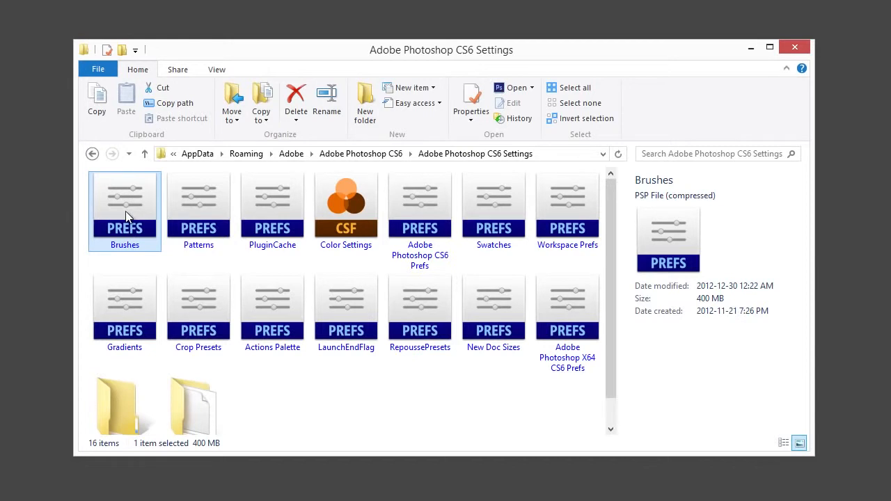
In File Explorer, move the Brushes preference file from the Adobe Photoshop CS6 Settings folder to the Recycle Bin.
key("Delete")
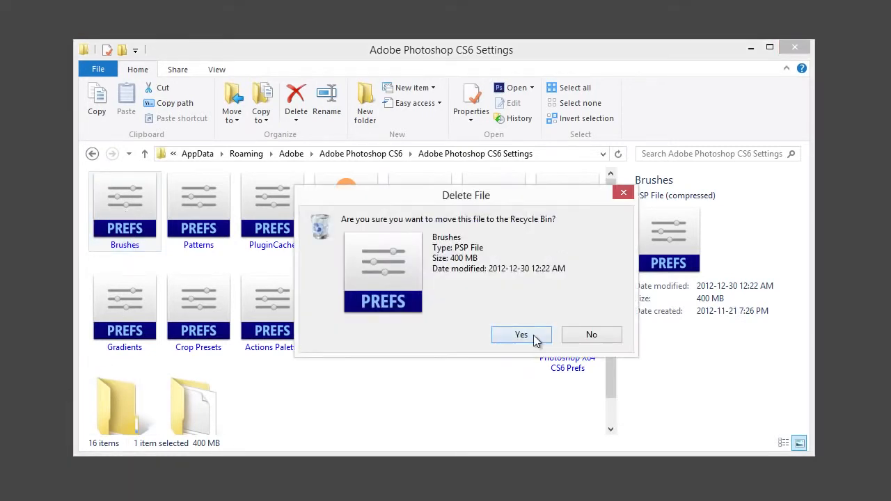
left_click(533, 339)
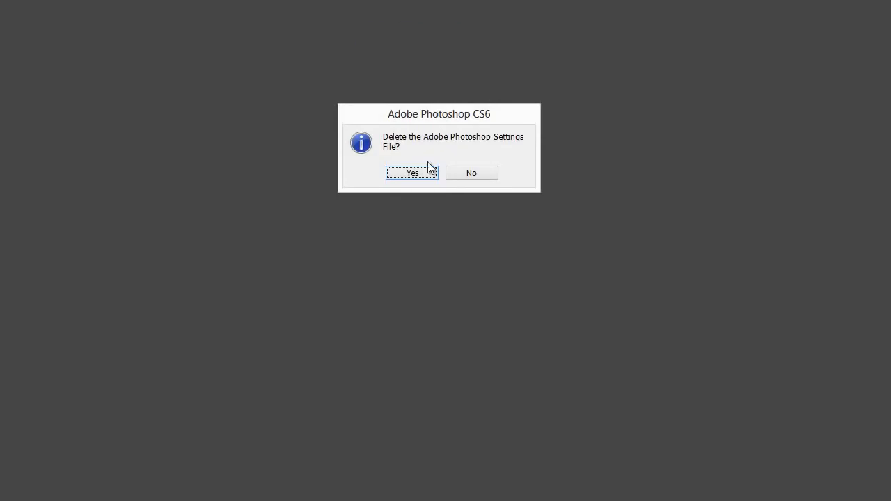
Delete the Adobe Photoshop Settings file at startup and decline migrating presets from Adobe Photoshop CS5.
left_click(416, 173)
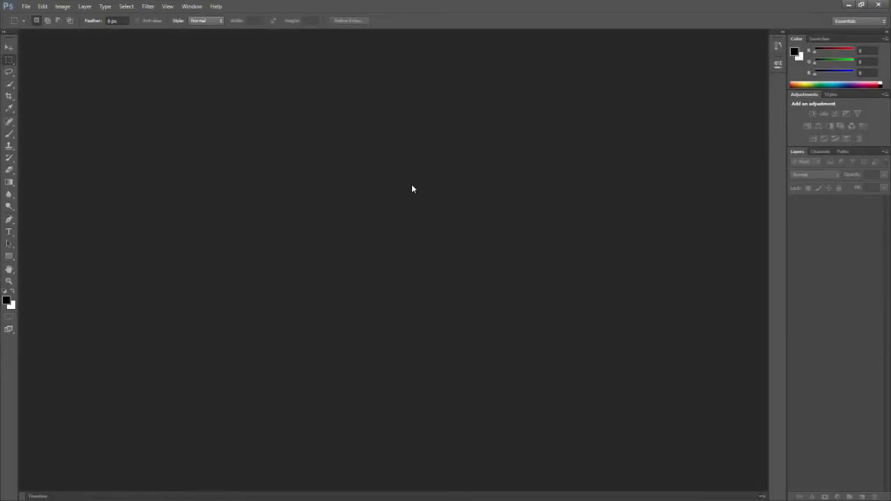
left_click(526, 287)
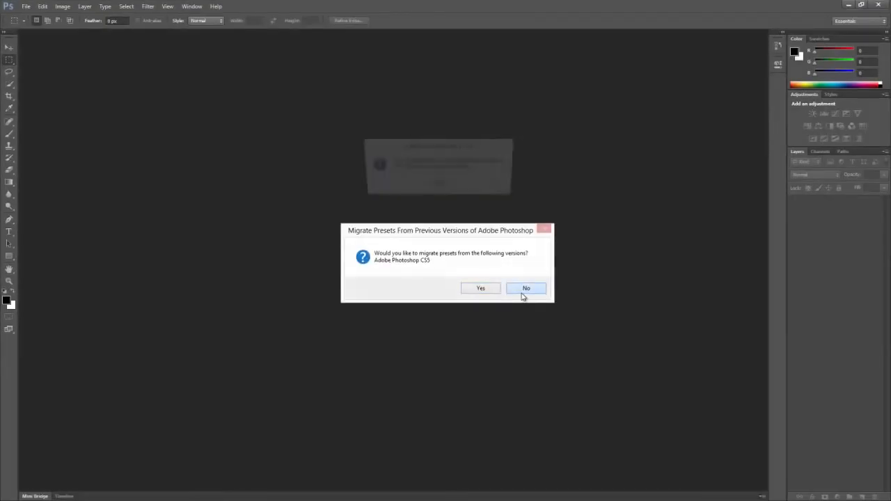
left_click(435, 185)
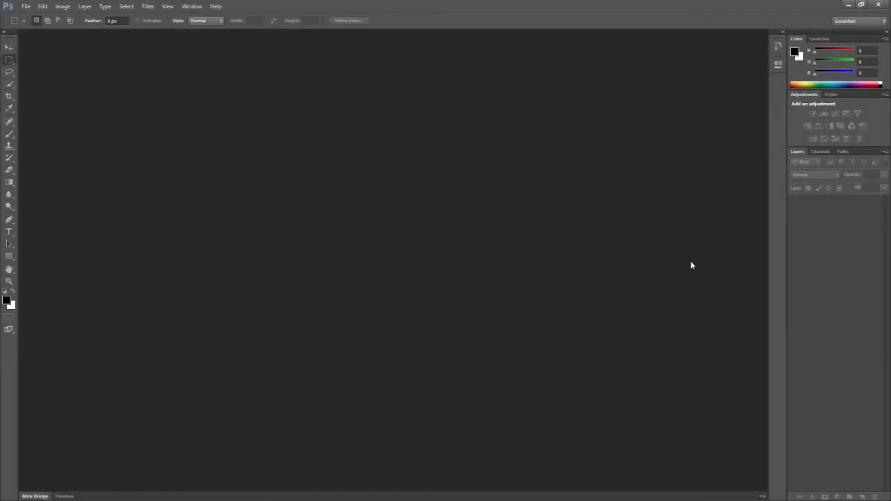